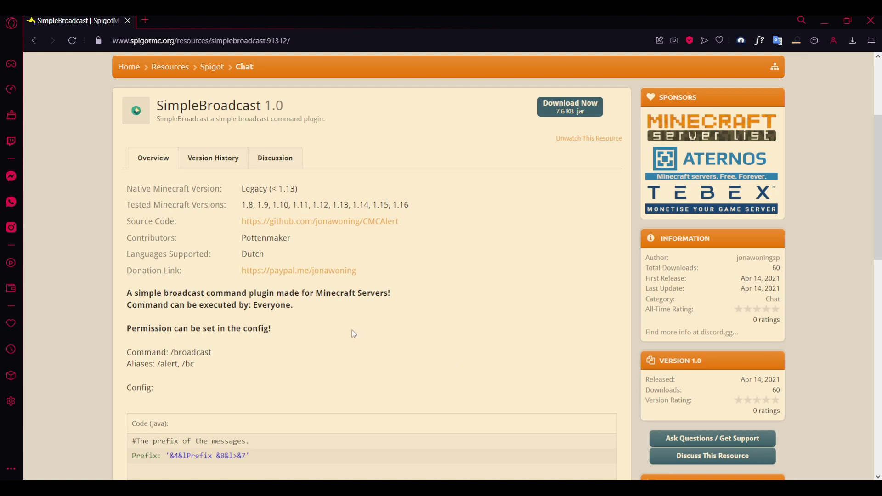
Look through the SimpleBroadcast resource page, examining its description, the /broadcast command and the /alert and /bc aliases
scroll(354, 334, down, 5)
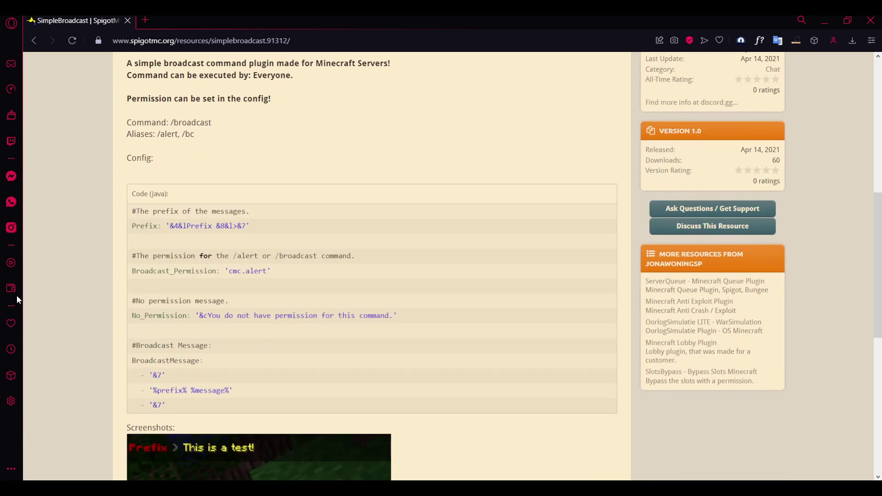
scroll(87, 370, down, 3)
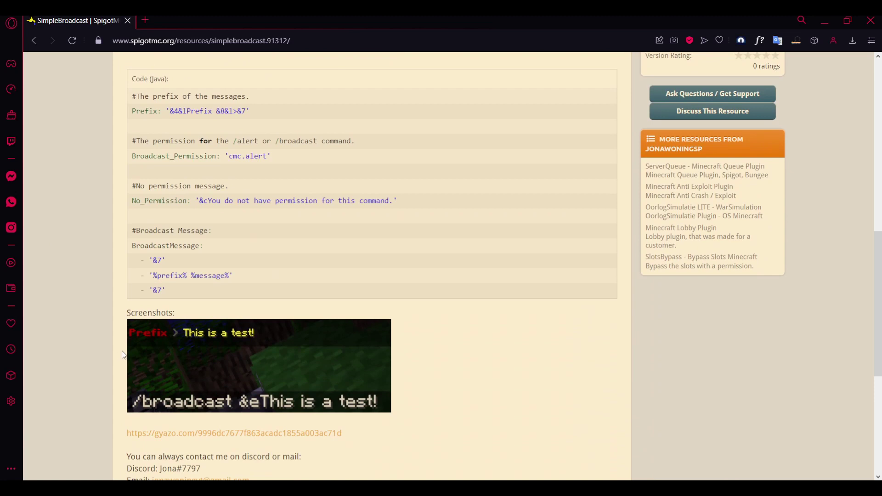
scroll(110, 347, down, 4)
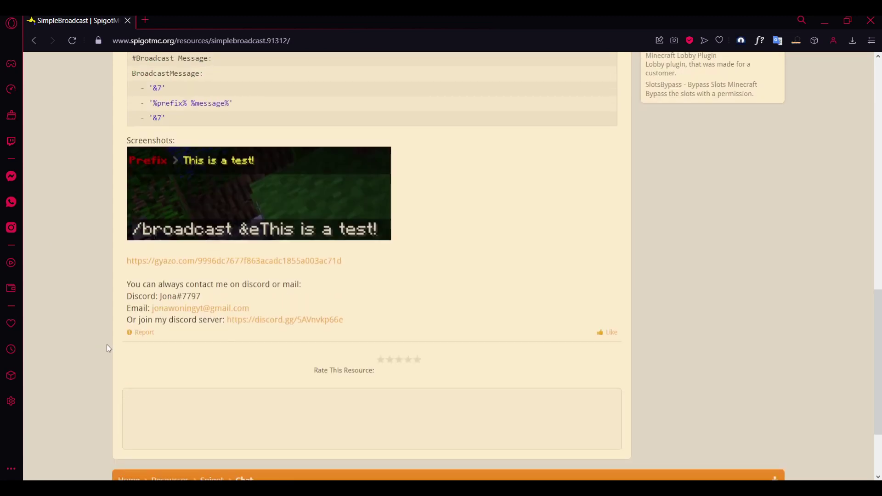
scroll(95, 394, up, 11)
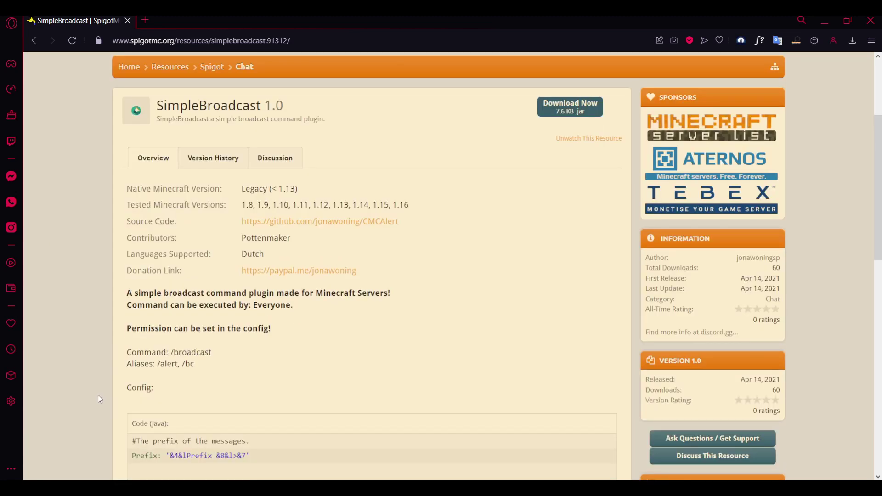
drag(125, 295, 248, 356)
click(249, 356)
scroll(139, 351, down, 3)
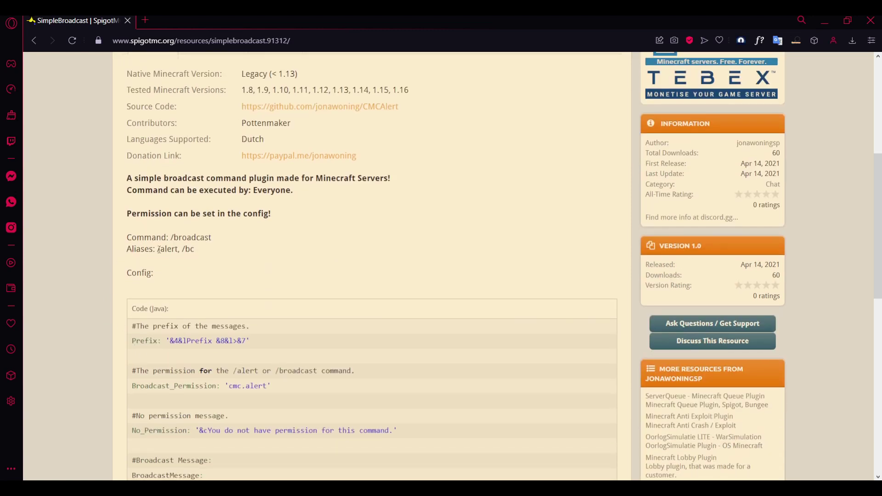
drag(157, 250, 190, 251)
click(193, 273)
Examine the sample config on the SimpleBroadcast page, including the prefix format, the no-permission message and the example screenshot
scroll(323, 277, down, 3)
drag(104, 168, 344, 322)
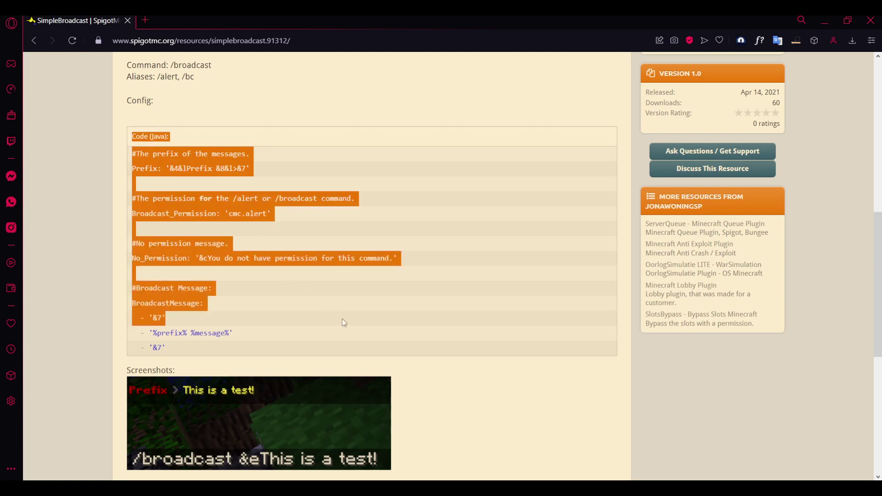
click(168, 256)
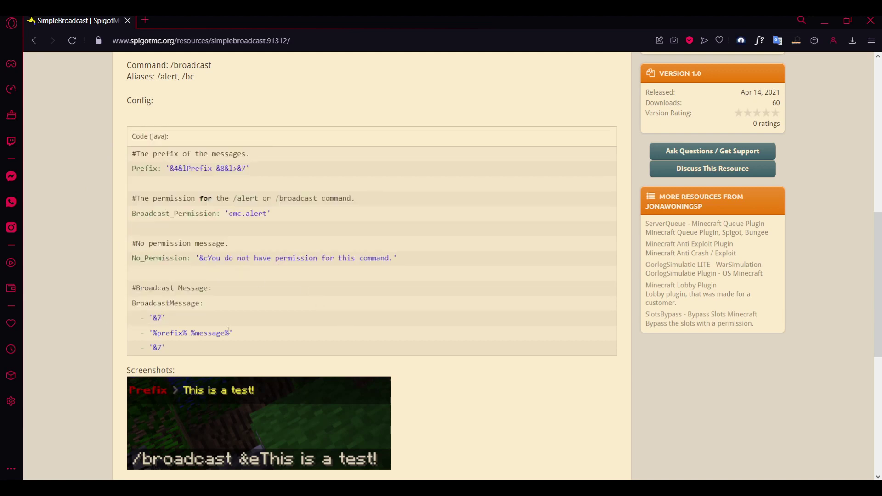
drag(183, 170, 195, 170)
click(244, 228)
scroll(99, 356, down, 1)
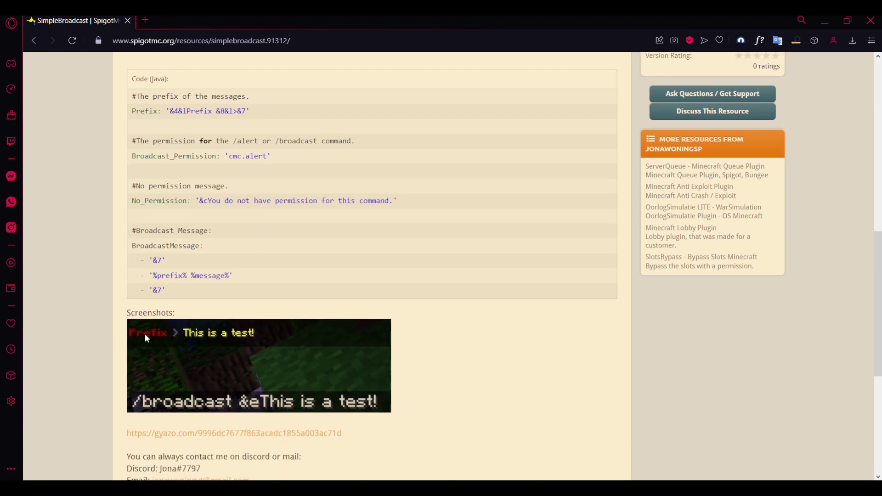
scroll(84, 346, up, 3)
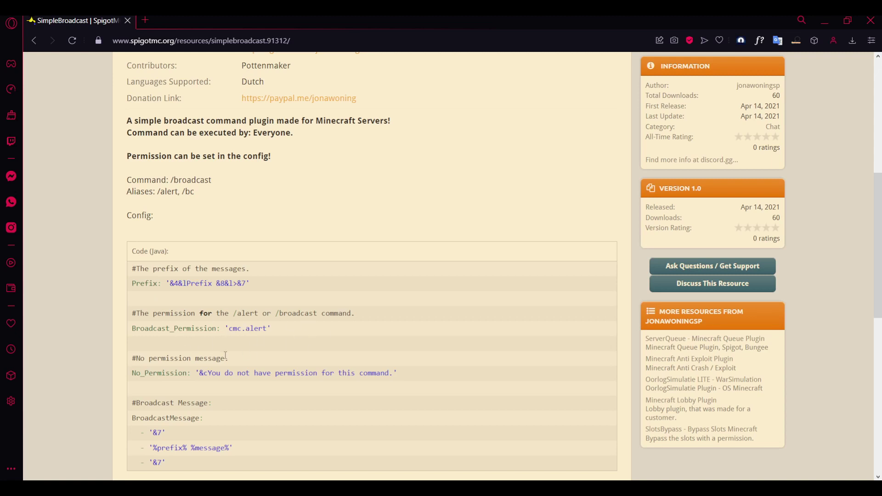
scroll(225, 356, down, 1)
drag(208, 317, 305, 317)
click(212, 320)
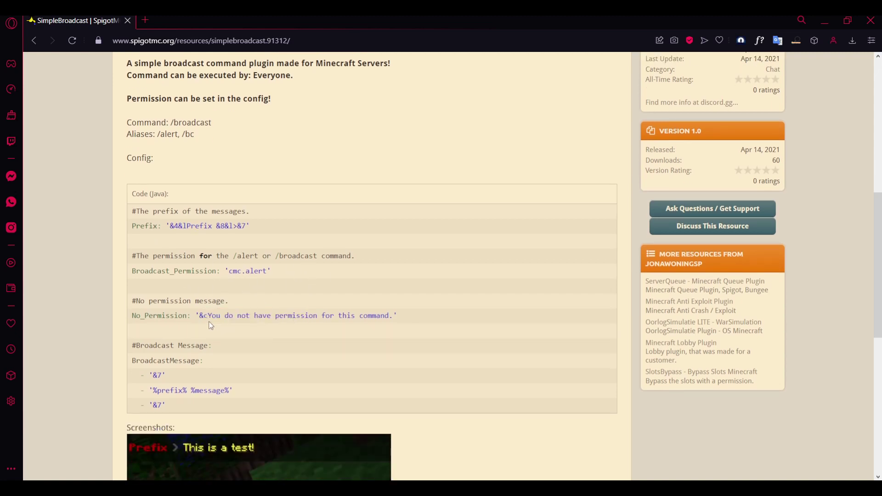
drag(208, 317, 437, 335)
click(436, 335)
scroll(437, 335, down, 3)
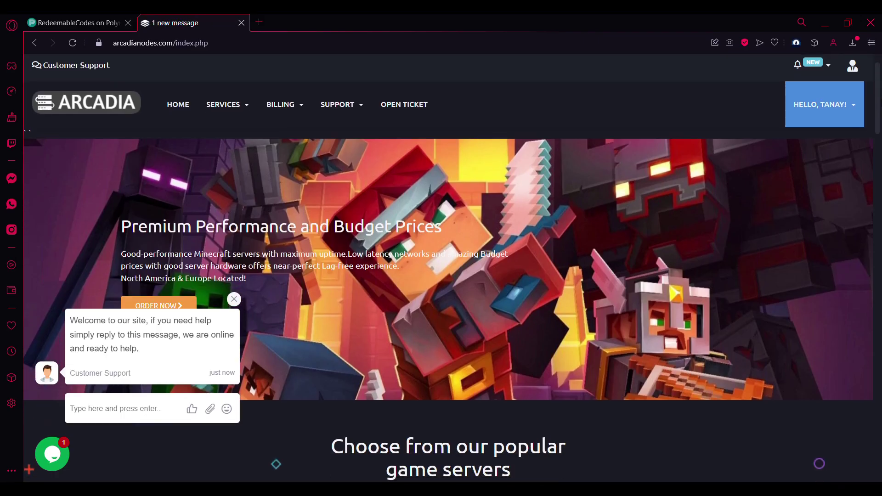
Browse the ArcadiaNodes game server offers and the Minecraft and Terraria hosting plans
scroll(390, 255, down, 8)
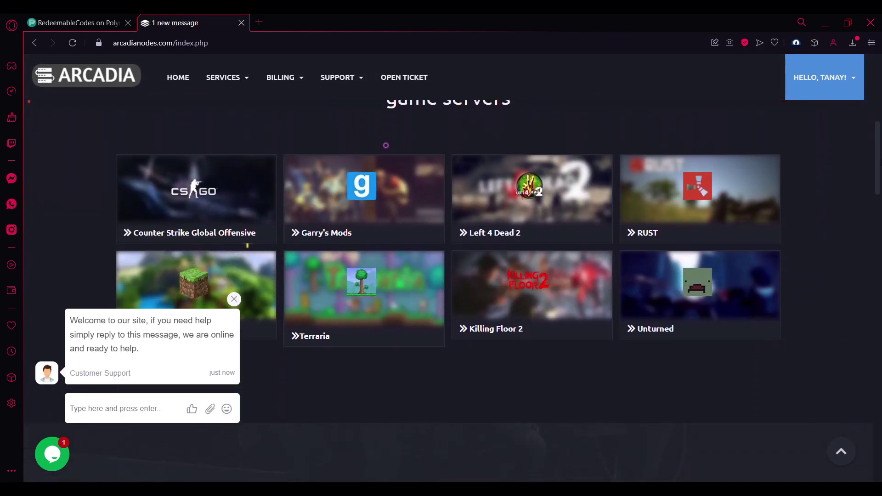
scroll(441, 257, up, 3)
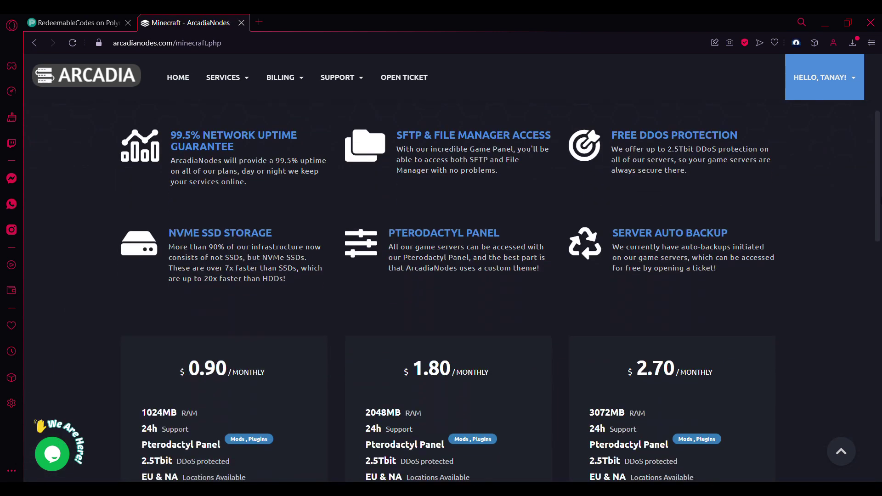
scroll(441, 276, down, 5)
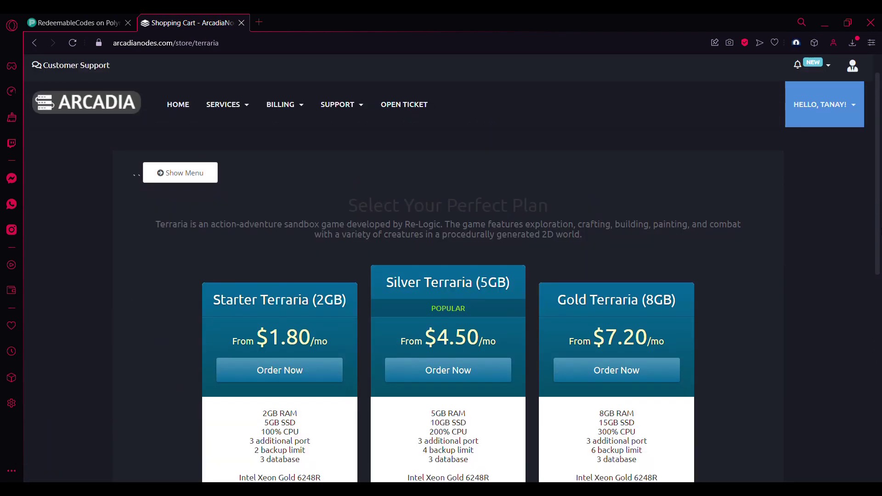
scroll(441, 257, down, 2)
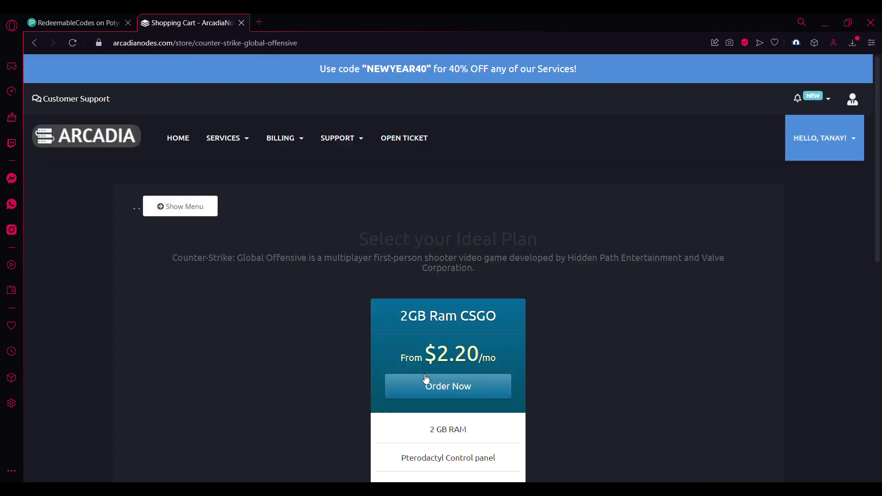
Order the 2GB Ram CSGO plan and apply the promo code "arrow" in the shopping cart
click(425, 380)
scroll(222, 272, down, 5)
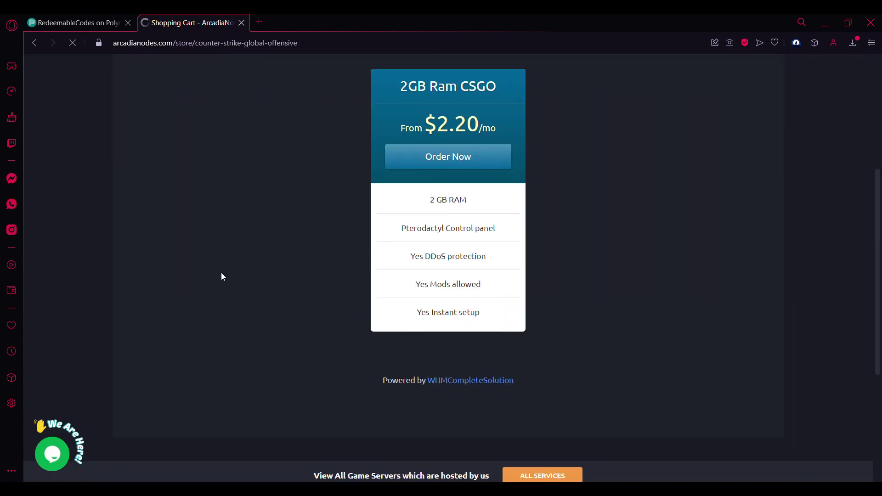
click(355, 379)
text(arrow)
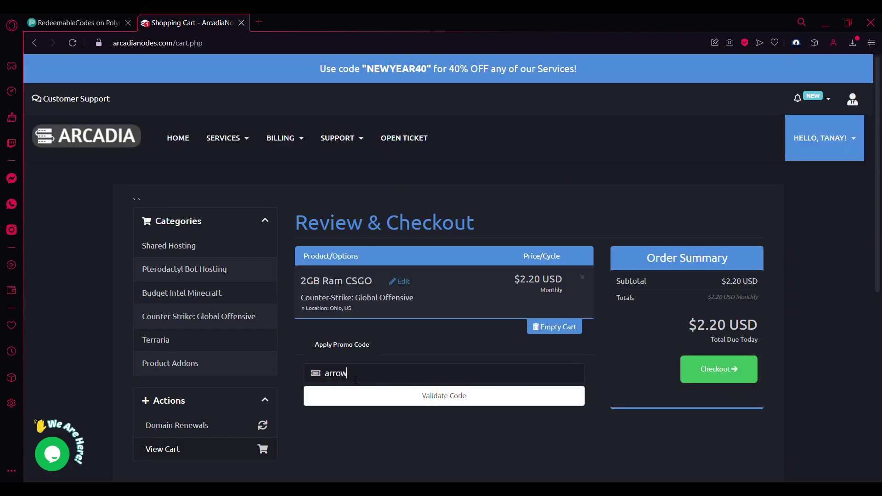
key(Return)
drag(689, 348, 780, 351)
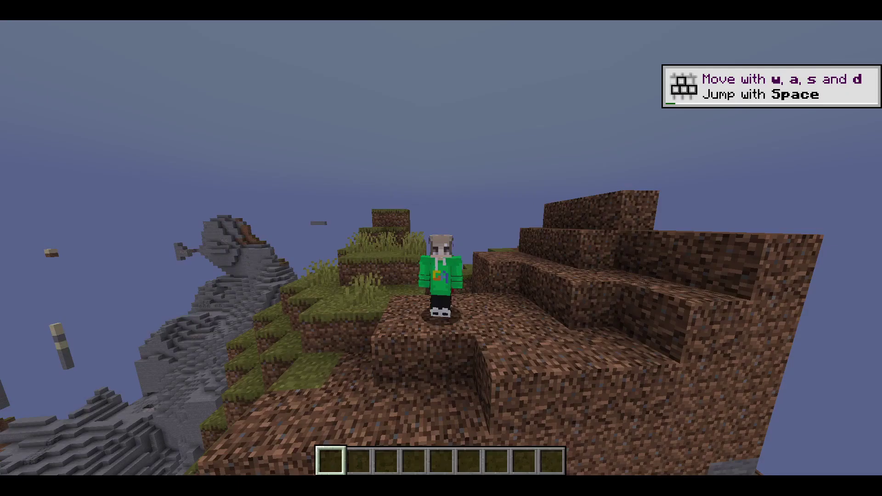
Switch to Minecraft and list the server's installed plugins with /pl
text(/pl)
key(Return)
key(t)
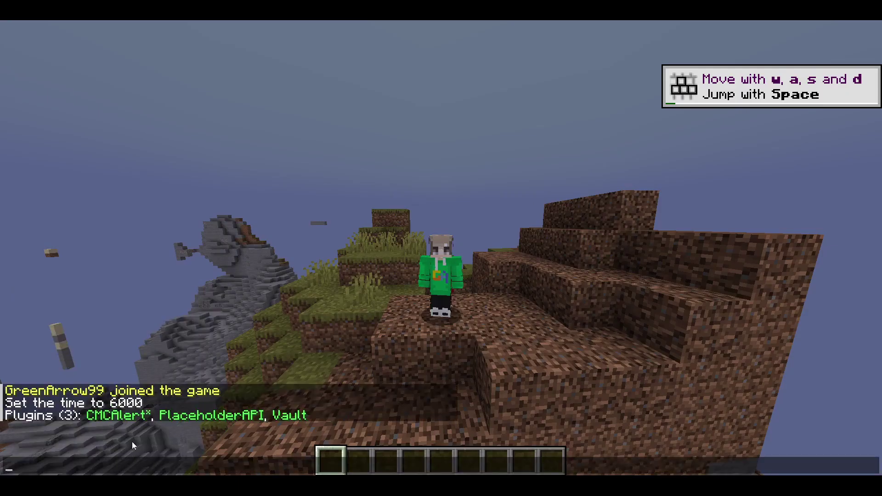
key(Escape)
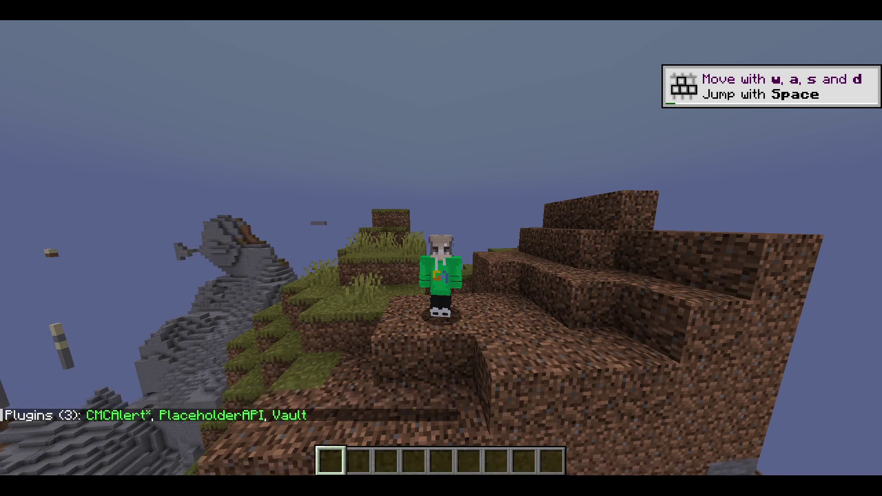
Run the /alert command without a message to check its usage
text(/br)
key(Escape)
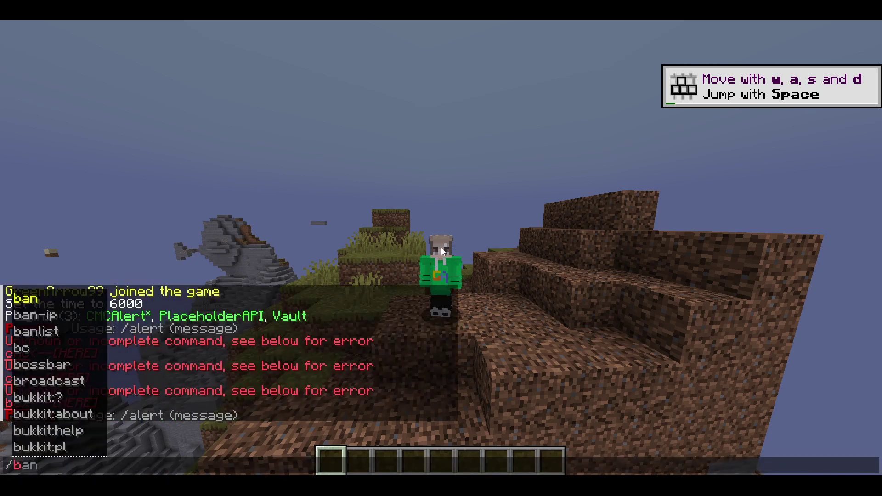
key(BackSpace)
key(BackSpace)
key(BackSpace)
text(alert)
key(Return)
text(/alert)
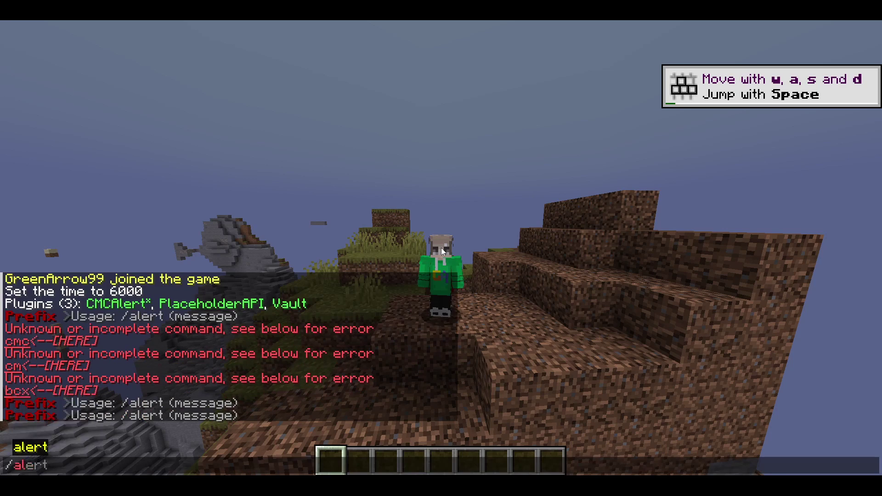
key(Return)
Broadcast "Everyone is getting free diamonds" with /bc and review the message in the chat history
text(/)
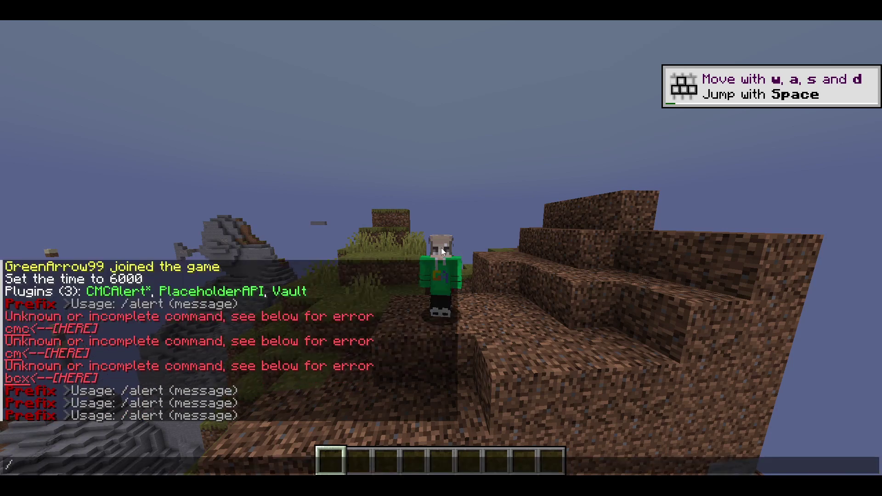
text(ban)
key(BackSpace)
key(BackSpace)
text(c Everyone is getting)
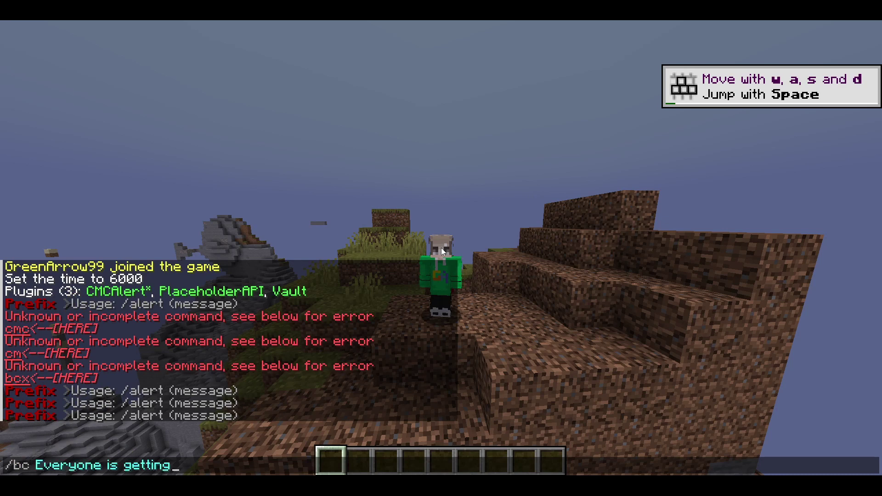
text( free diamonds)
key(Return)
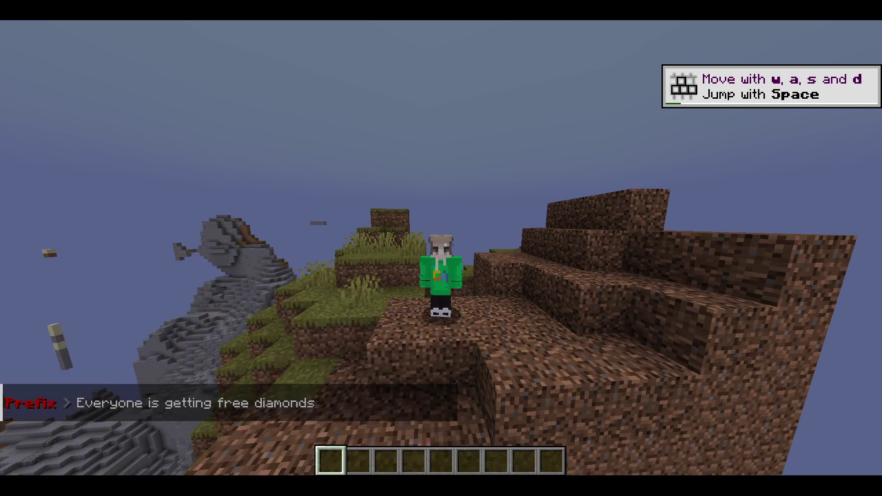
key(t)
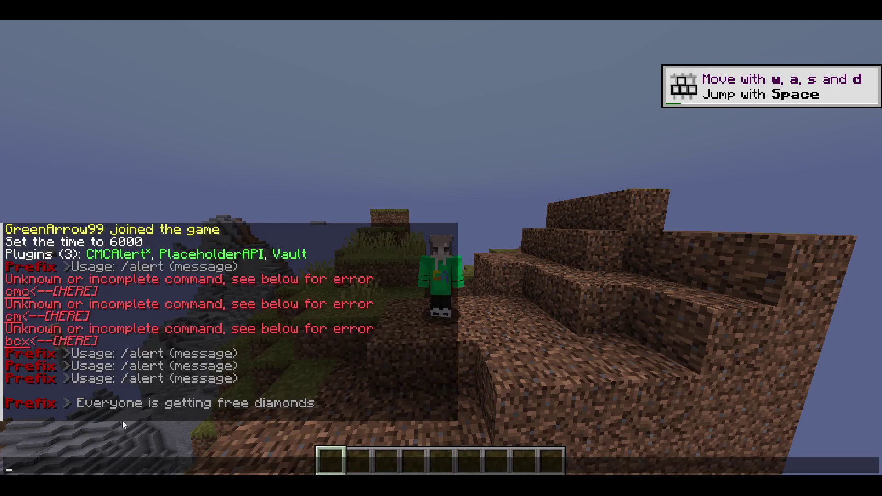
key(Escape)
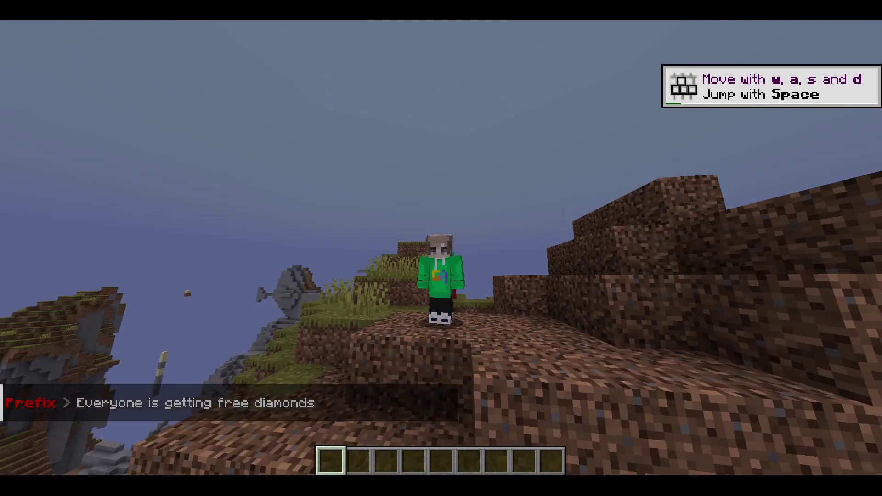
key(t)
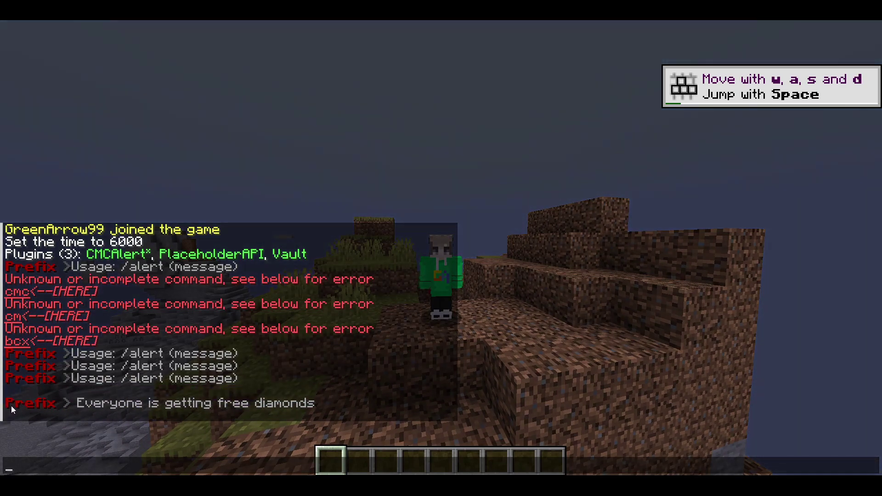
key(Escape)
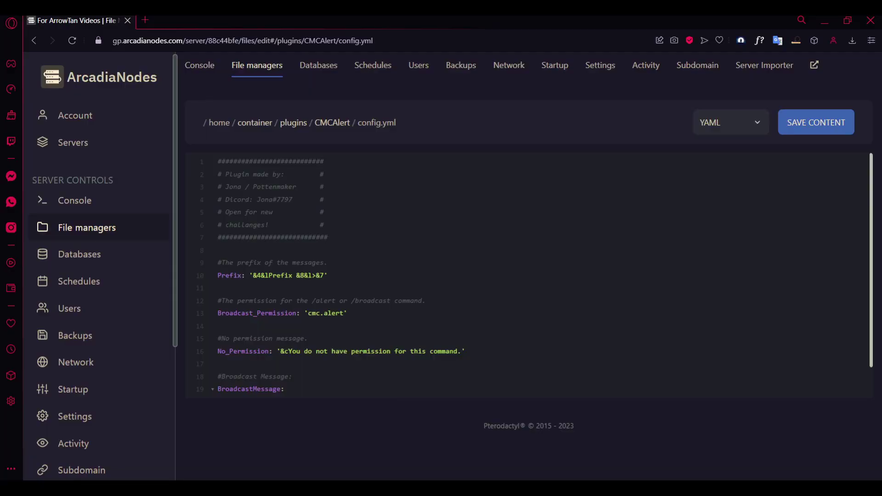
Switch to the ArcadiaNodes server panel and open config.yml from the plugins/CMCAlert folder
click(339, 122)
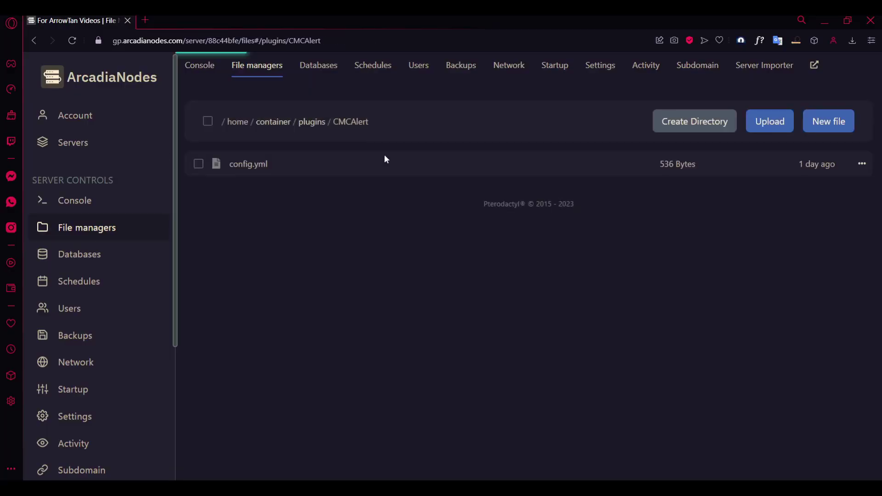
click(248, 165)
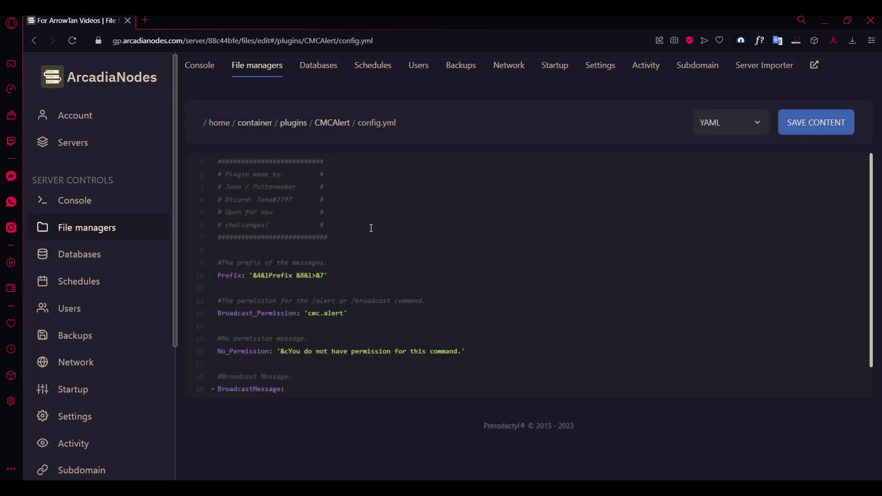
scroll(322, 216, down, 1)
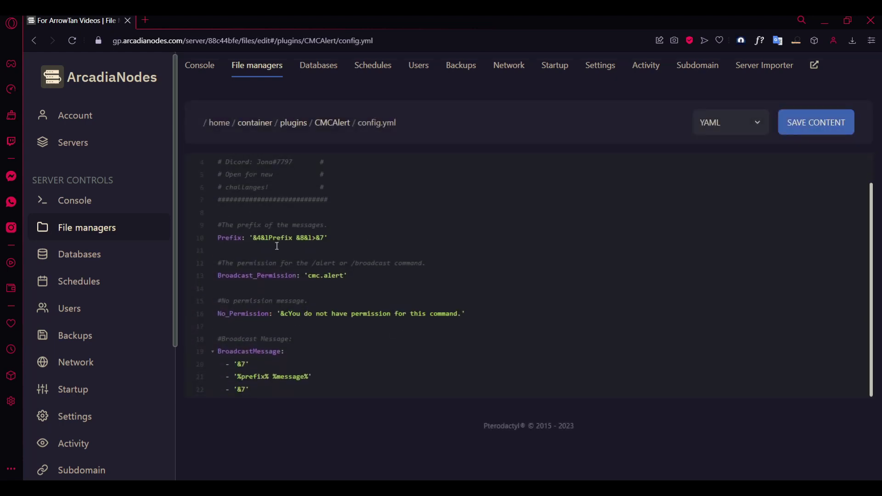
Change the Prefix value in config.yml to '&b&lServerMC &8&l>&7'
key(BackSpace)
key(BackSpace)
key(BackSpace)
key(BackSpace)
key(BackSpace)
key(BackSpace)
text(ServerMC)
key(Left)
key(Left)
key(Left)
key(Left)
key(Left)
key(Left)
Examine the Broadcast_Permission and No_Permission settings in config.yml
click(350, 275)
click(356, 260)
click(278, 313)
click(291, 314)
drag(289, 313, 401, 317)
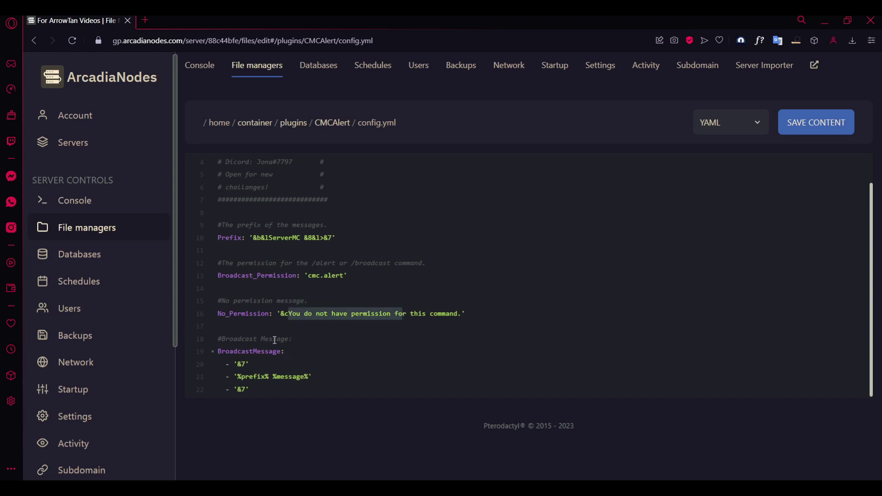
click(210, 390)
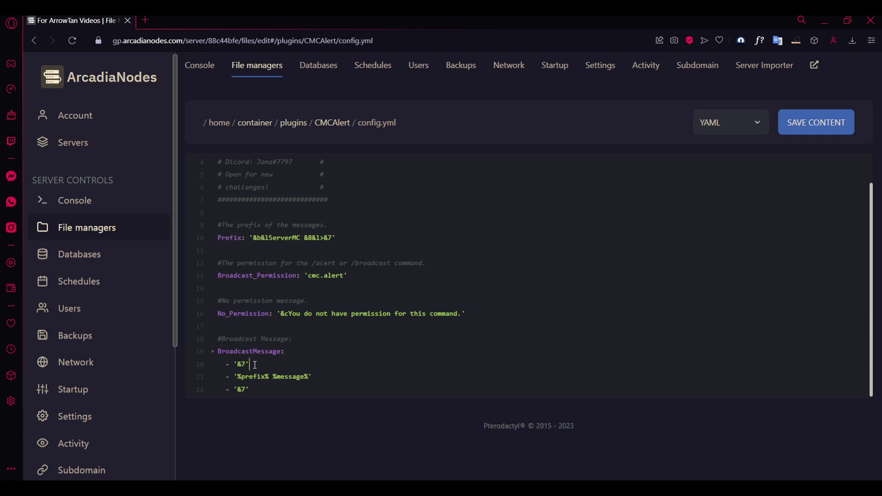
Try removing the first '&7' line under BroadcastMessage and undo the deletion
drag(255, 365, 183, 371)
key(BackSpace)
key(BackSpace)
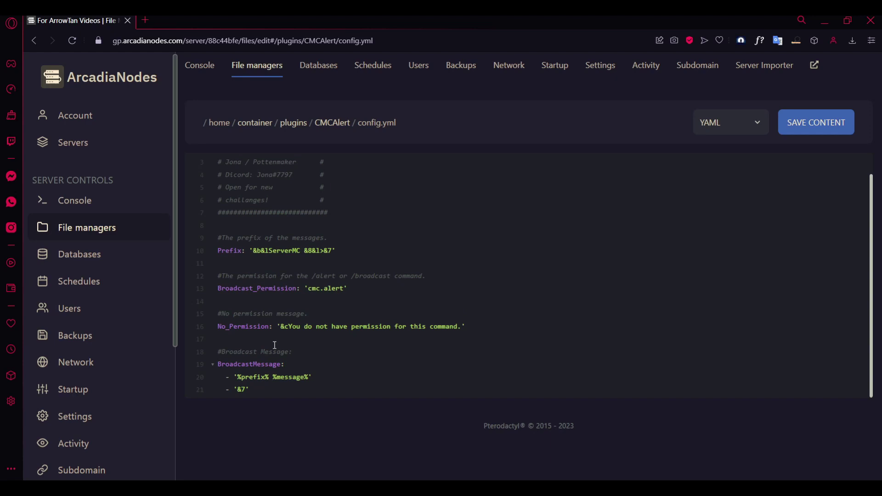
key(ctrl+z)
key(ctrl+z)
scroll(275, 344, down, 1)
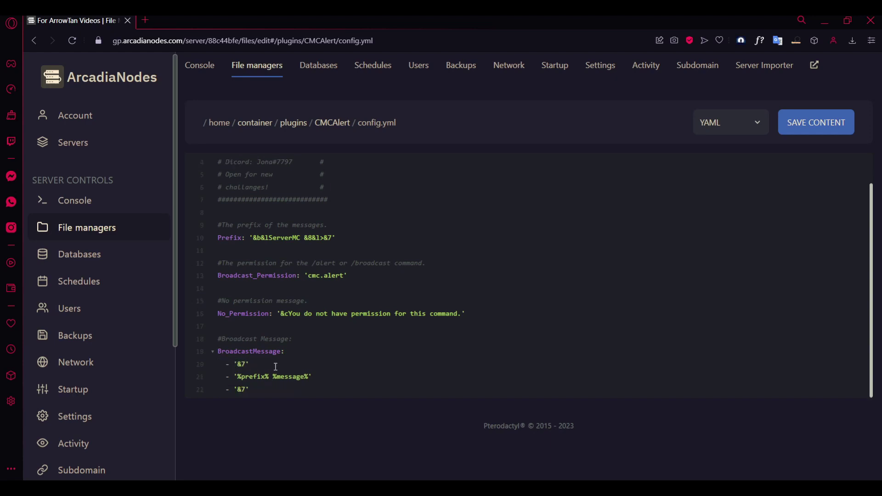
Examine the three lines that make up the BroadcastMessage format in config.yml
drag(257, 390, 205, 369)
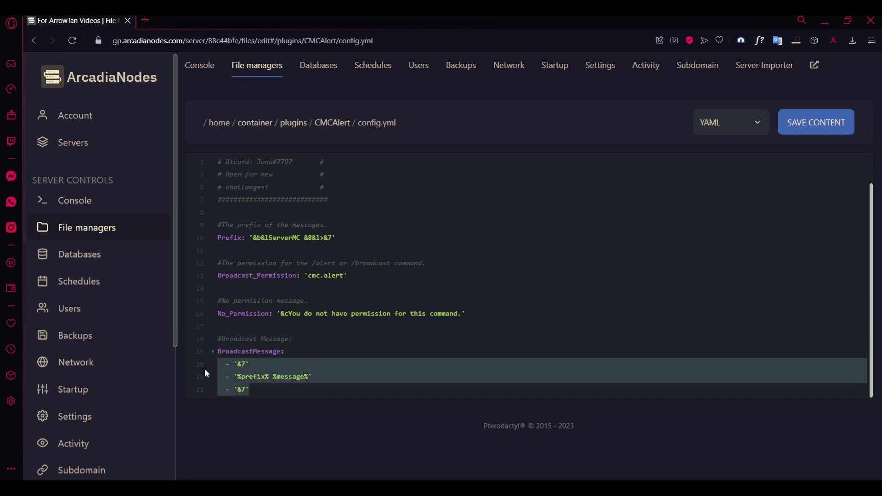
click(249, 377)
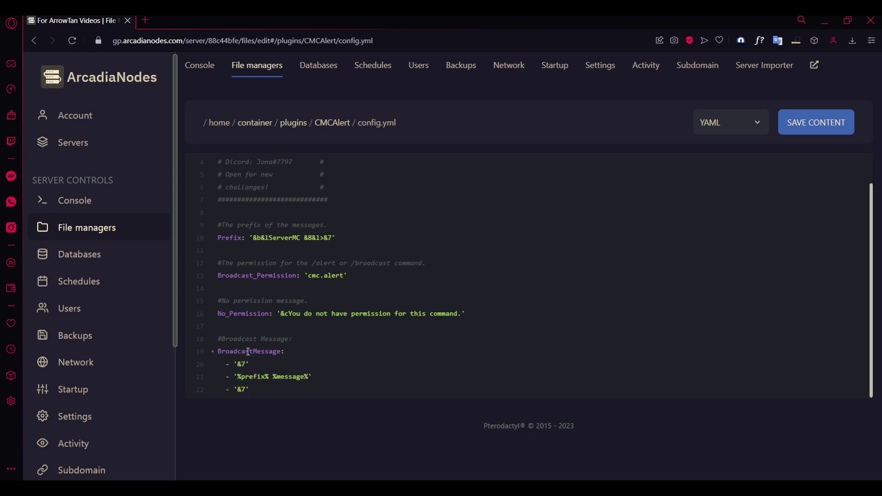
scroll(283, 344, up, 1)
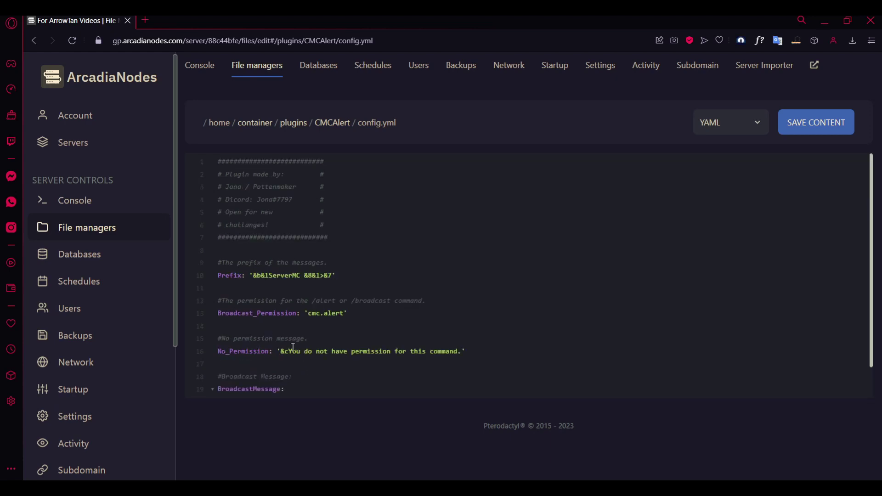